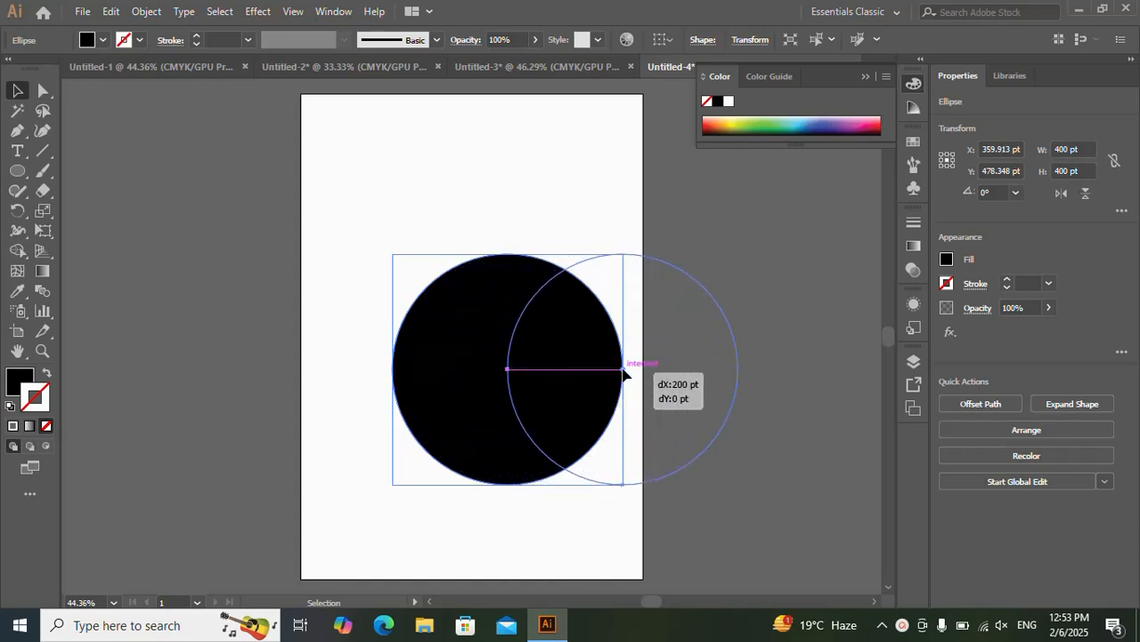
Step: Unite the two overlapping 400 pt circles into one shape and move it up onto the artboard
left_click_drag(275, 204, 746, 439)
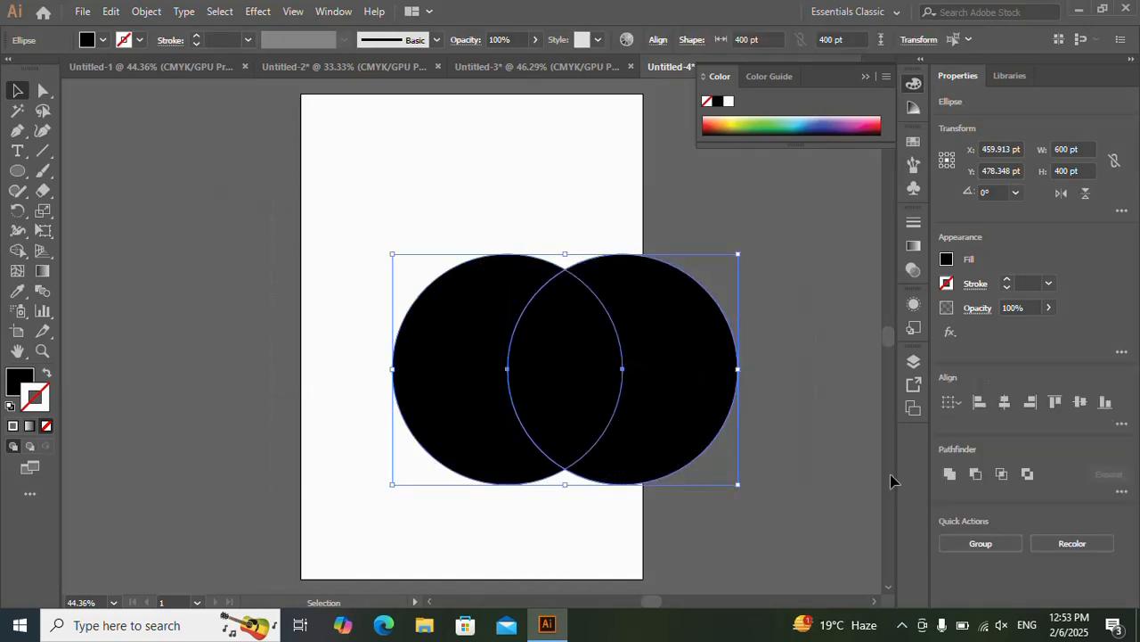
left_click(953, 473)
left_click_drag(576, 349, 470, 266)
Step: Pull the bottom anchor points of the united shape downward to form an apple body about 520 pt tall
left_click(41, 90)
left_click(458, 389)
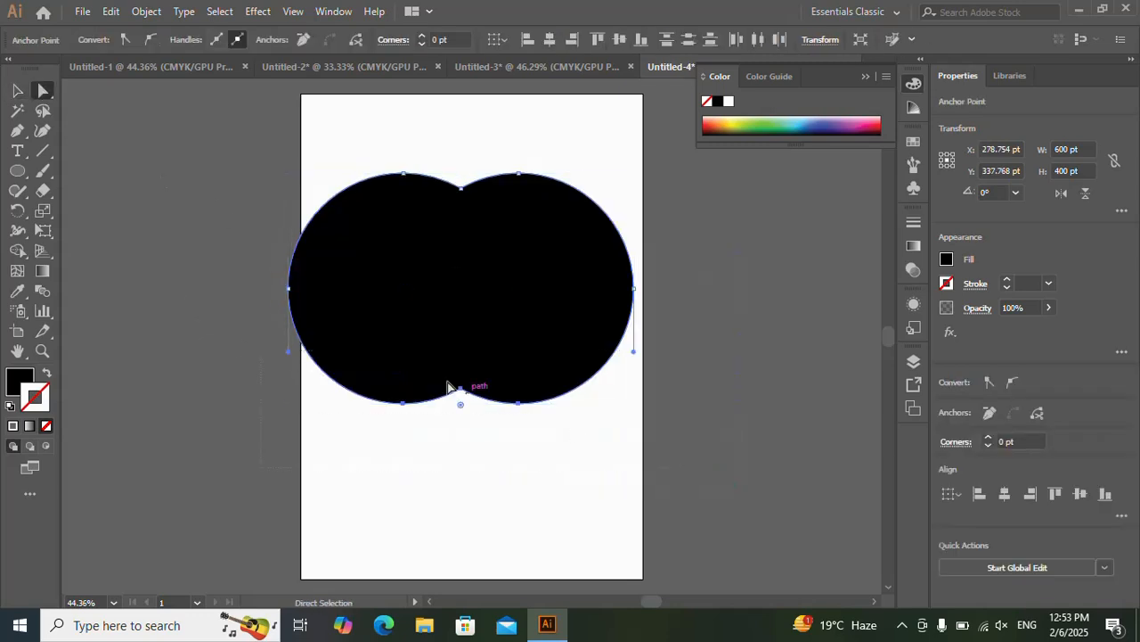
left_click_drag(355, 399, 360, 467)
Step: Draw a circle about 212 pt wide over the apple's right edge and subtract it from the body as a bite
left_click(17, 170)
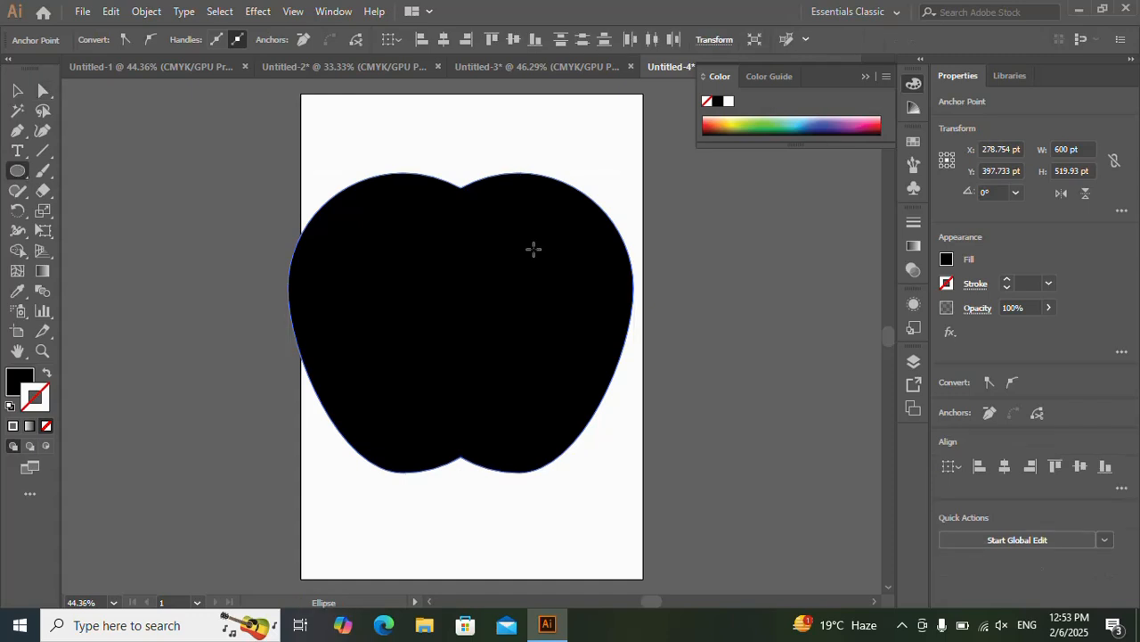
mouse_move(178, 274)
left_mouse_down()
mouse_move(242, 330)
mouse_move(239, 322)
left_mouse_up()
left_click_drag(178, 280, 638, 261)
left_click(17, 90)
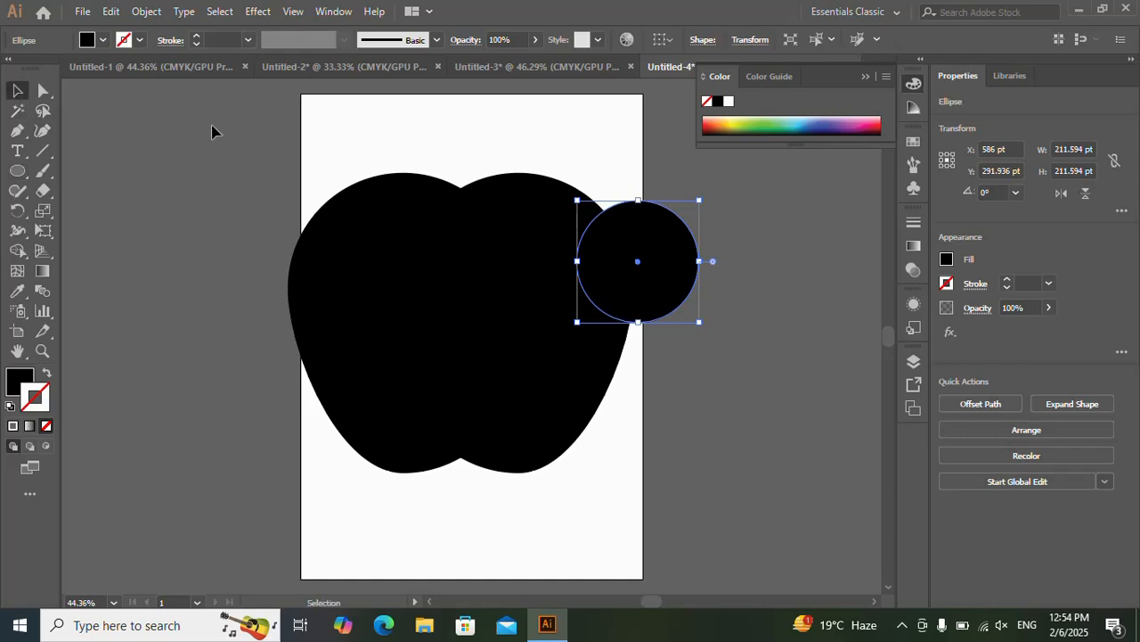
key("ctrl+a")
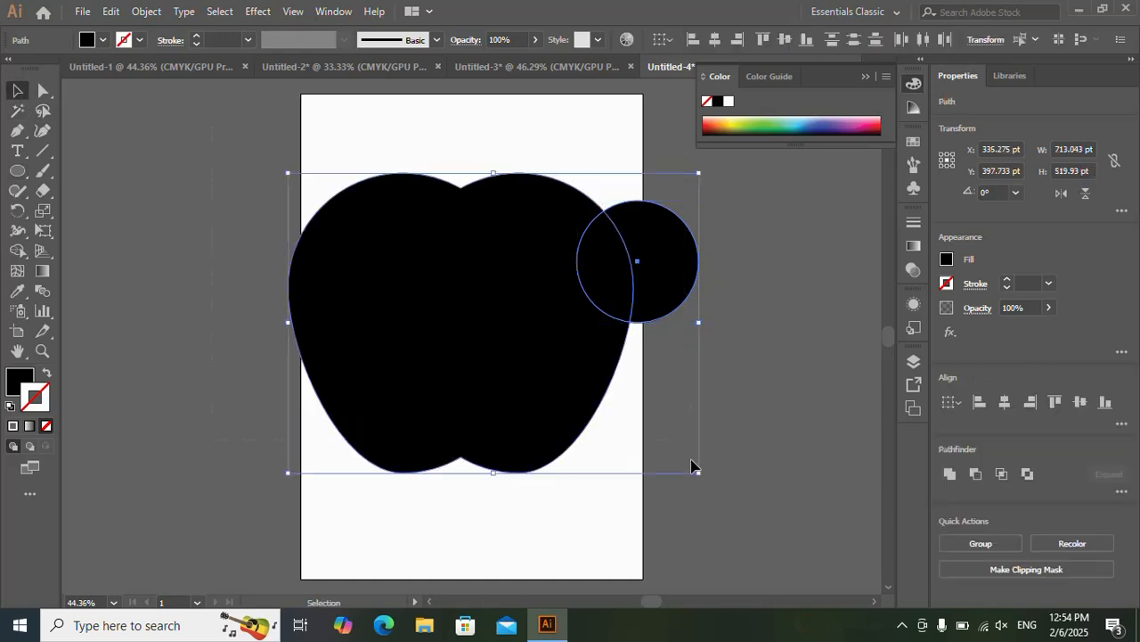
left_click(973, 470)
Step: Draw a circle about 177 pt wide, duplicate it half-overlapping sideways, and intersect the pair into a leaf above the apple
key("l")
left_click_drag(122, 213, 168, 265)
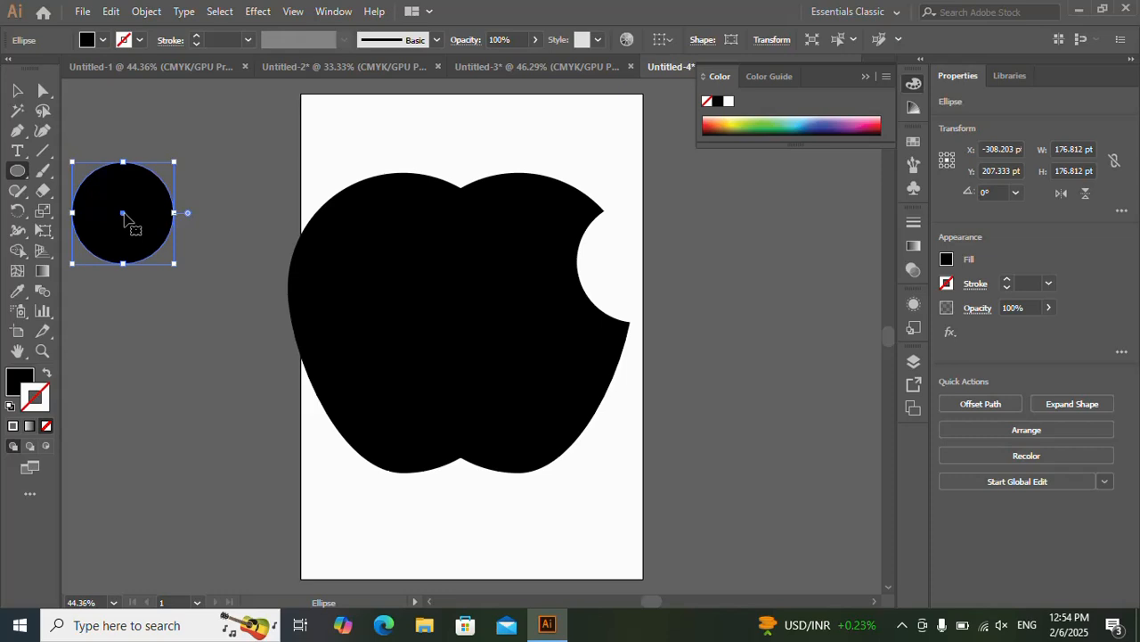
left_click_drag(123, 214, 174, 214)
key("v")
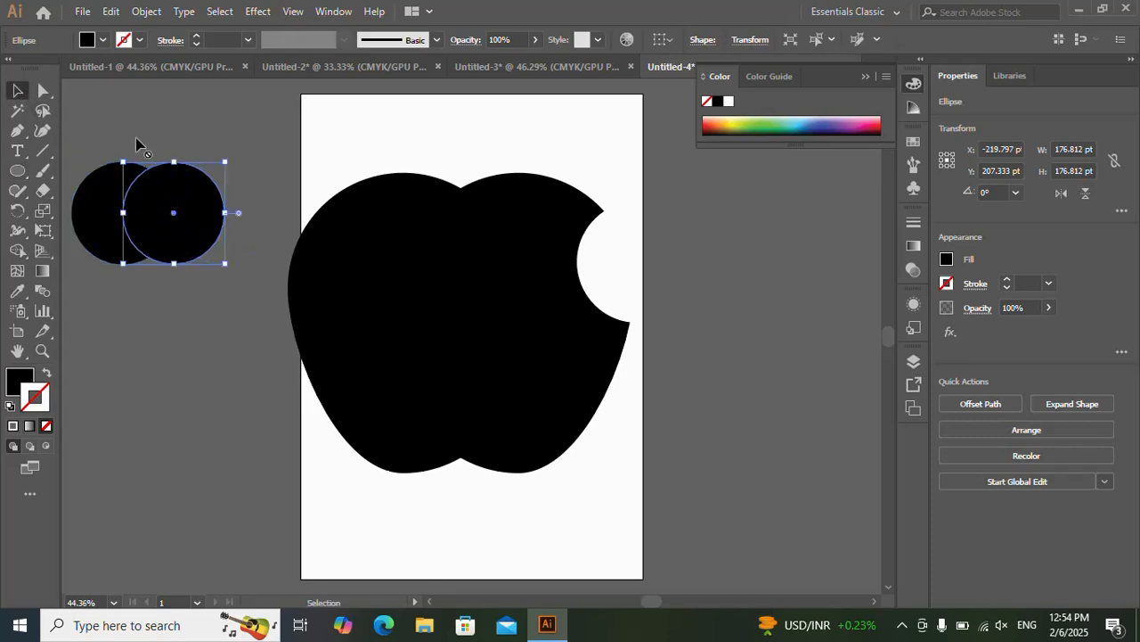
left_click_drag(223, 312, 462, 134)
left_click(1002, 472)
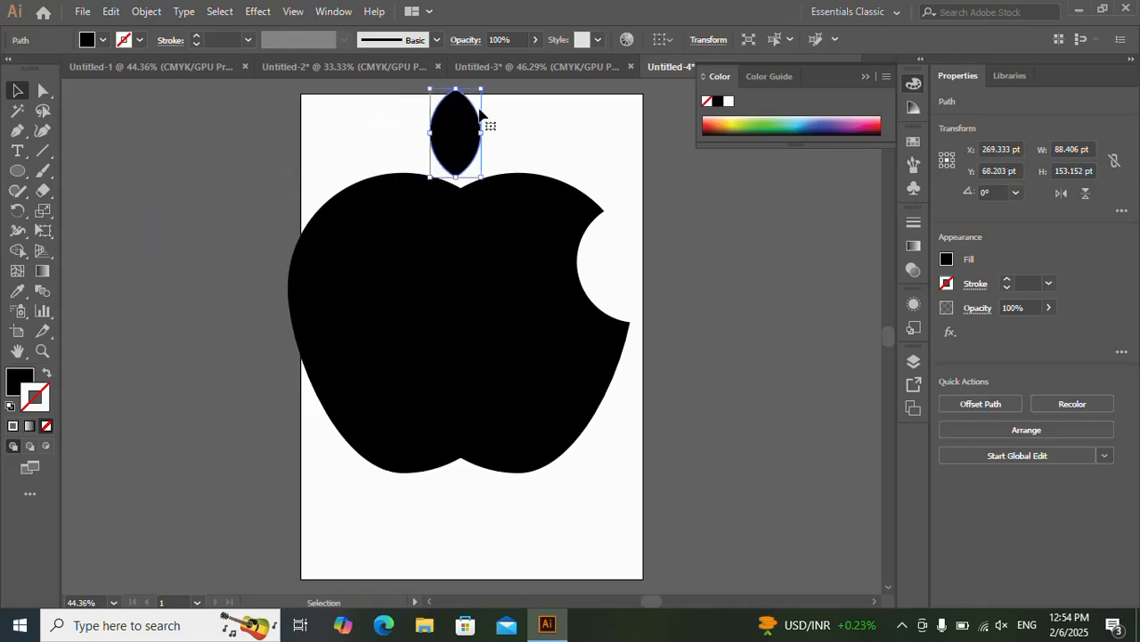
Step: Tilt the leaf about 45 degrees clockwise and place the whole apple, scaled to about 242 pt wide, left of the artboard
left_click_drag(489, 84, 498, 134)
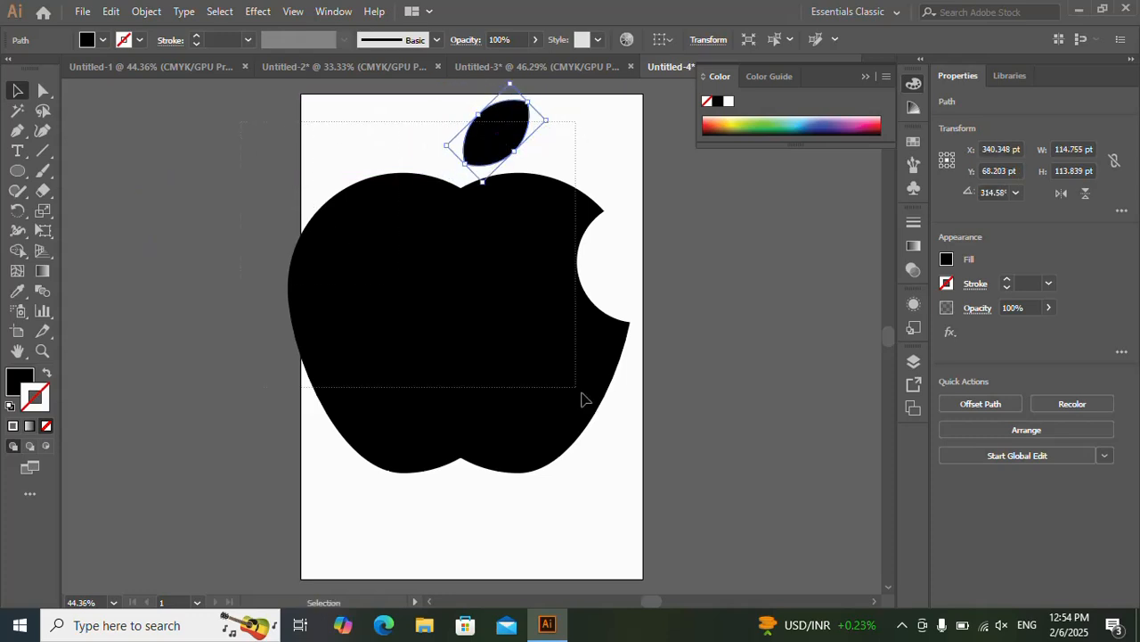
key("ctrl+a")
key("a")
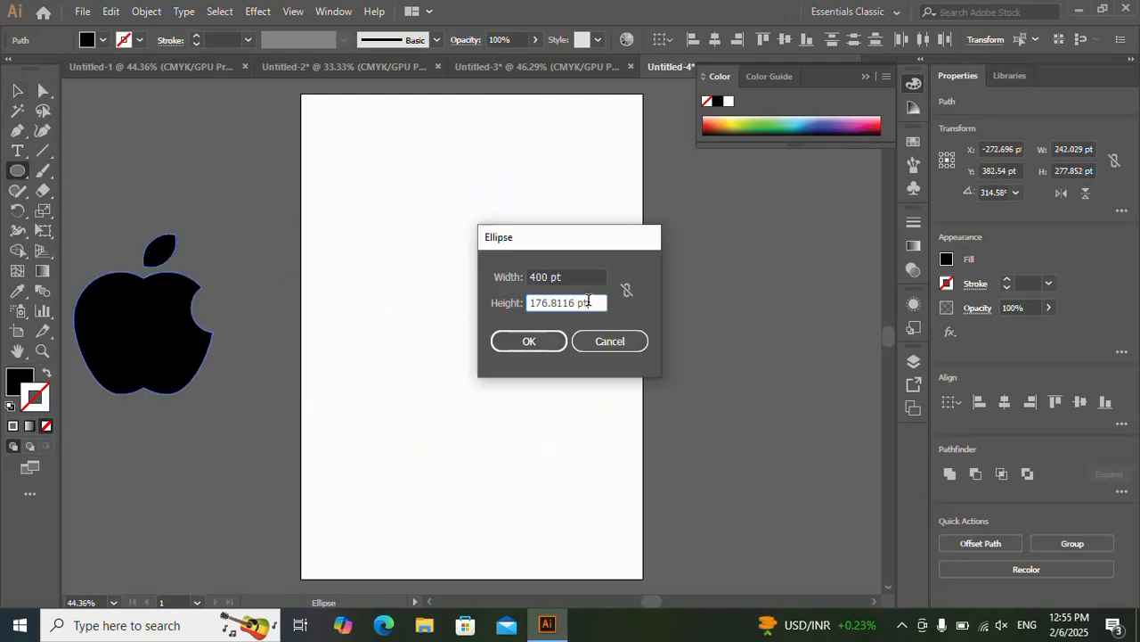
Step: Create a 400 by 400 pt circle and position it near the middle of the artboard
left_click(588, 303)
key("BackSpace")
key("BackSpace")
key("BackSpace")
key("BackSpace")
key("BackSpace")
key("BackSpace")
key("BackSpace")
key("BackSpace")
key("BackSpace")
type("400")
left_click(532, 344)
left_click_drag(624, 440, 489, 321)
Step: Create a 200 by 200 pt circle to the right of the artboard
left_click(710, 358)
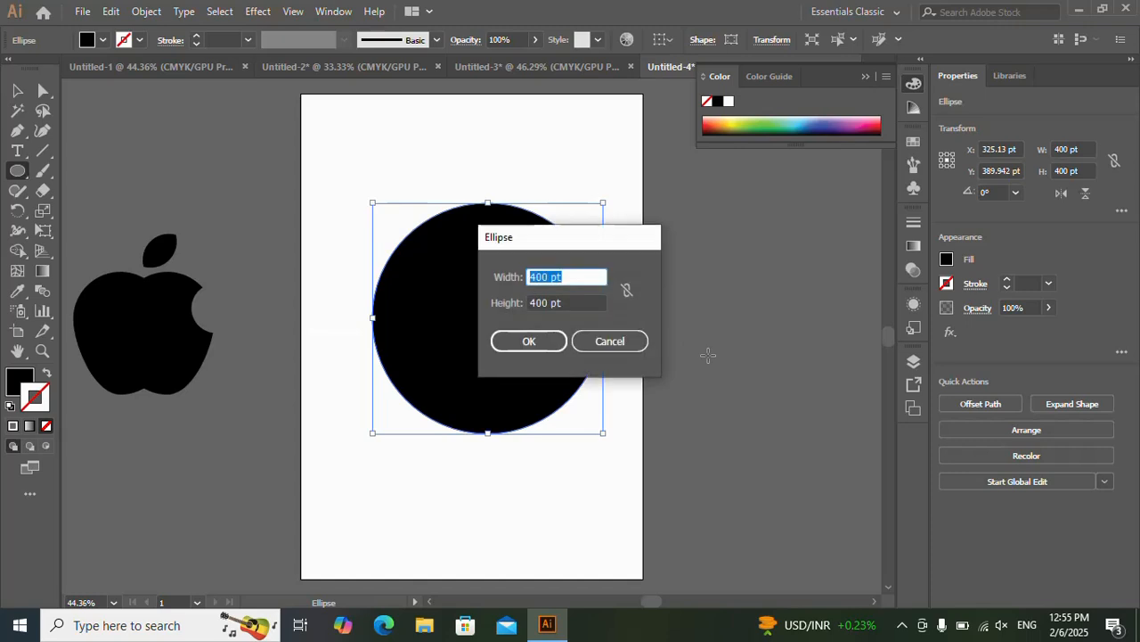
key("BackSpace")
type("200")
left_click(572, 303)
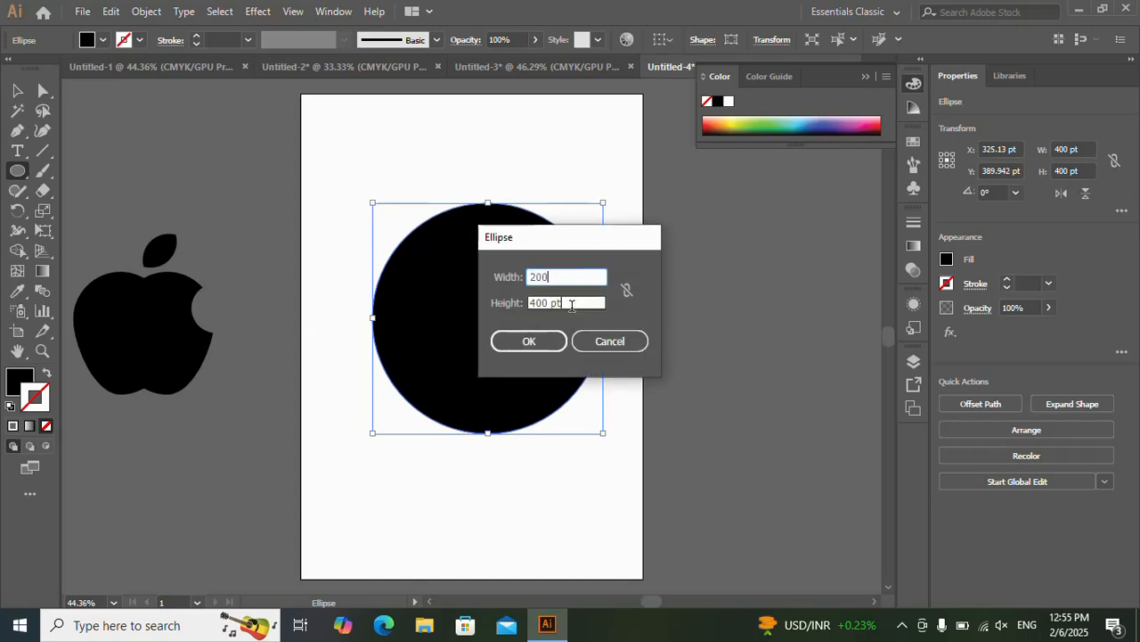
key("BackSpace")
key("BackSpace")
key("BackSpace")
key("BackSpace")
key("BackSpace")
key("BackSpace")
type("200")
left_click(540, 339)
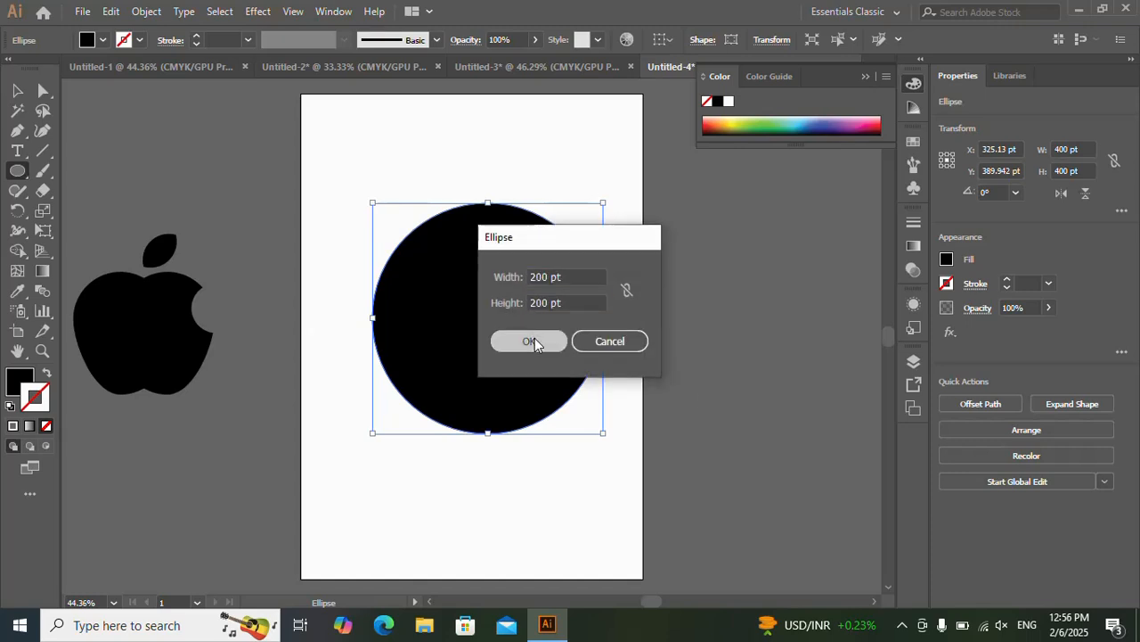
Step: Create a 170 by 170 pt circle above the 200 pt circle
left_click(685, 253)
type("170")
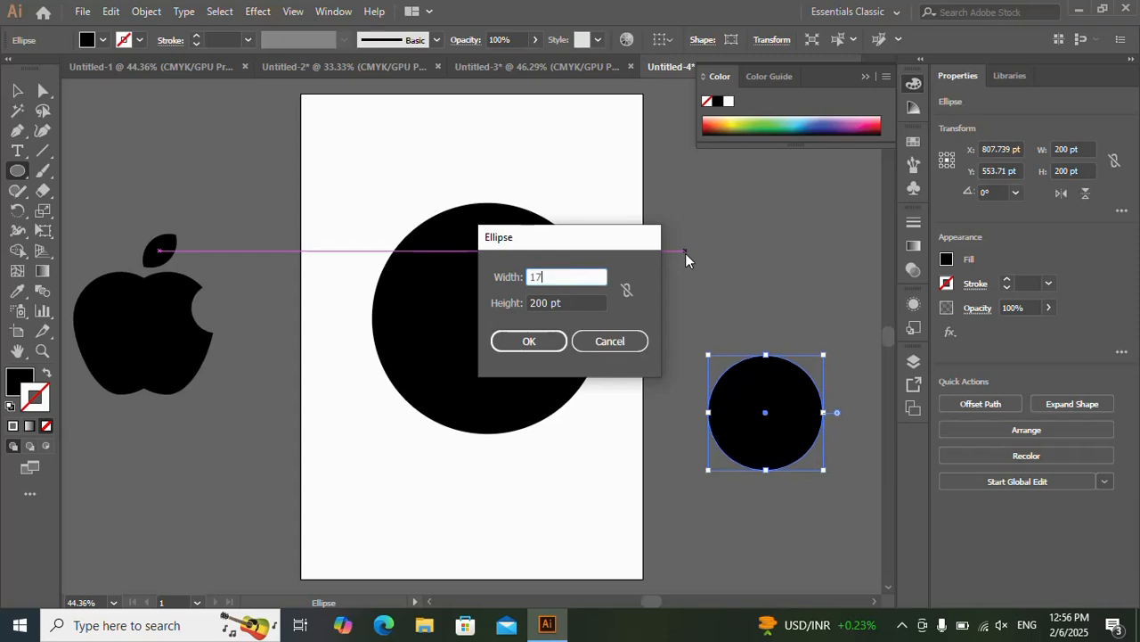
left_click(572, 303)
key("BackSpace")
key("BackSpace")
key("BackSpace")
key("BackSpace")
key("BackSpace")
key("BackSpace")
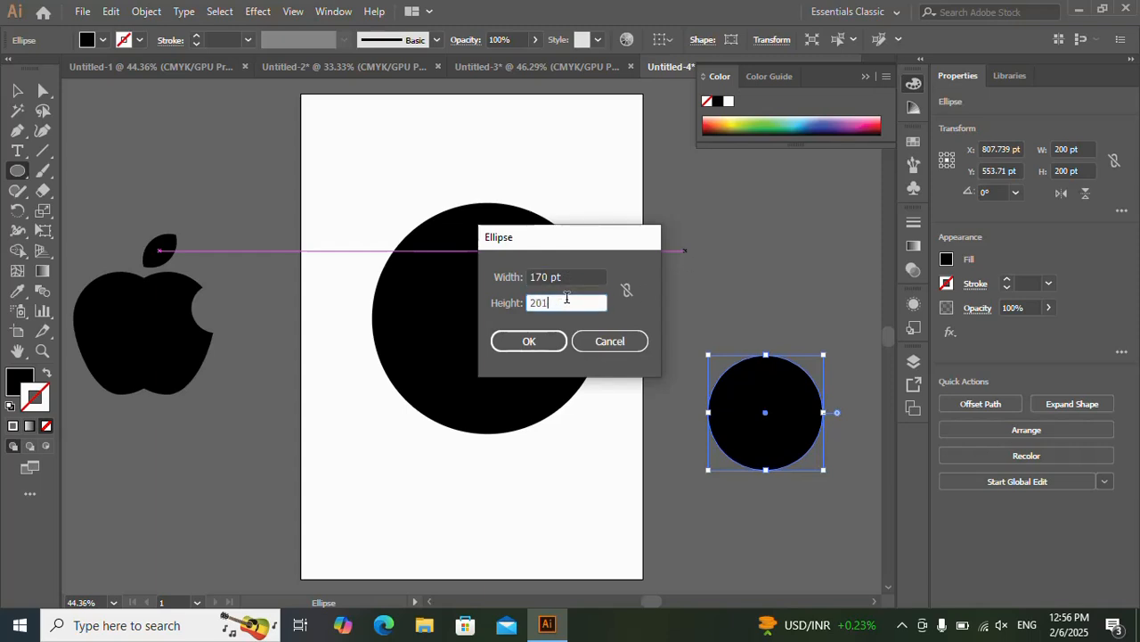
type("170")
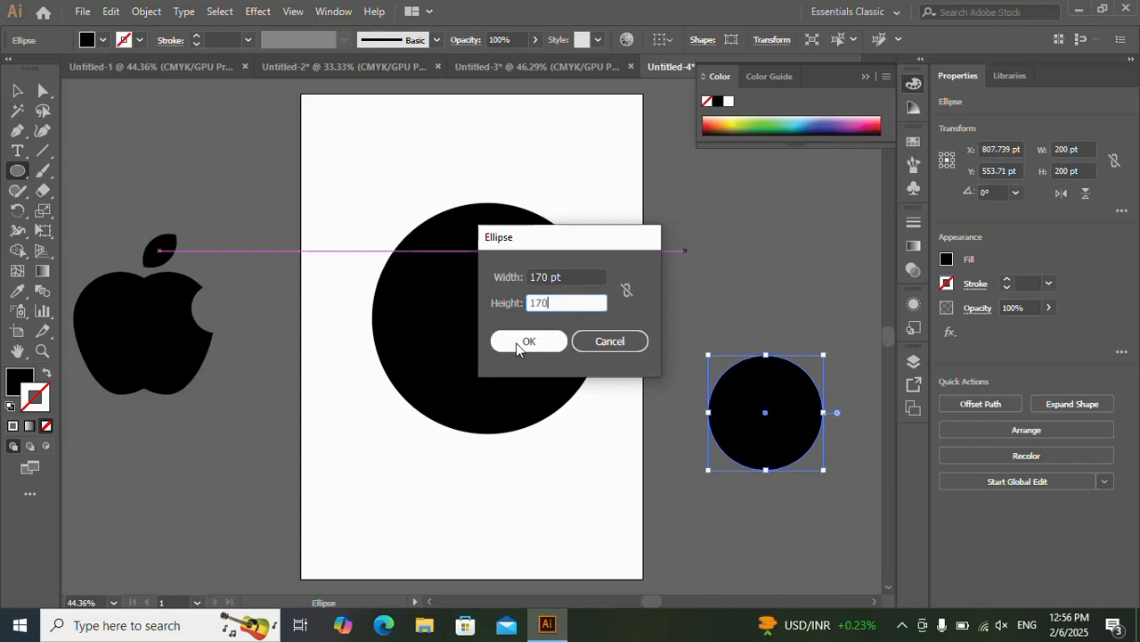
left_click(519, 344)
Step: Apply the default white fill and 1 pt black stroke to all three circles
left_click(46, 372)
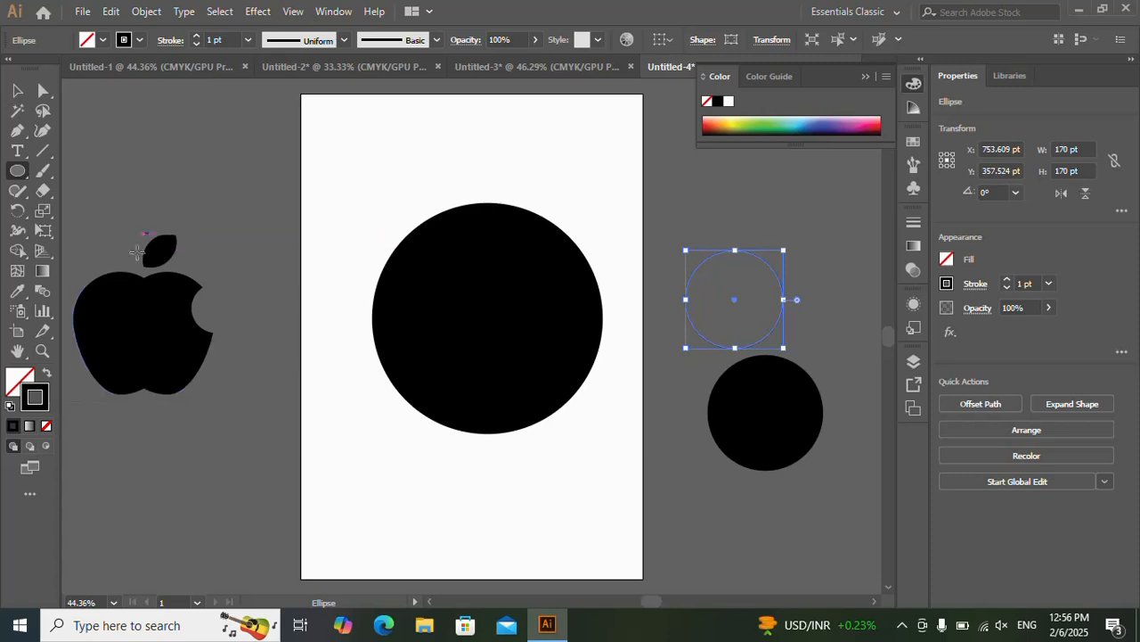
key("v")
key("ctrl+a")
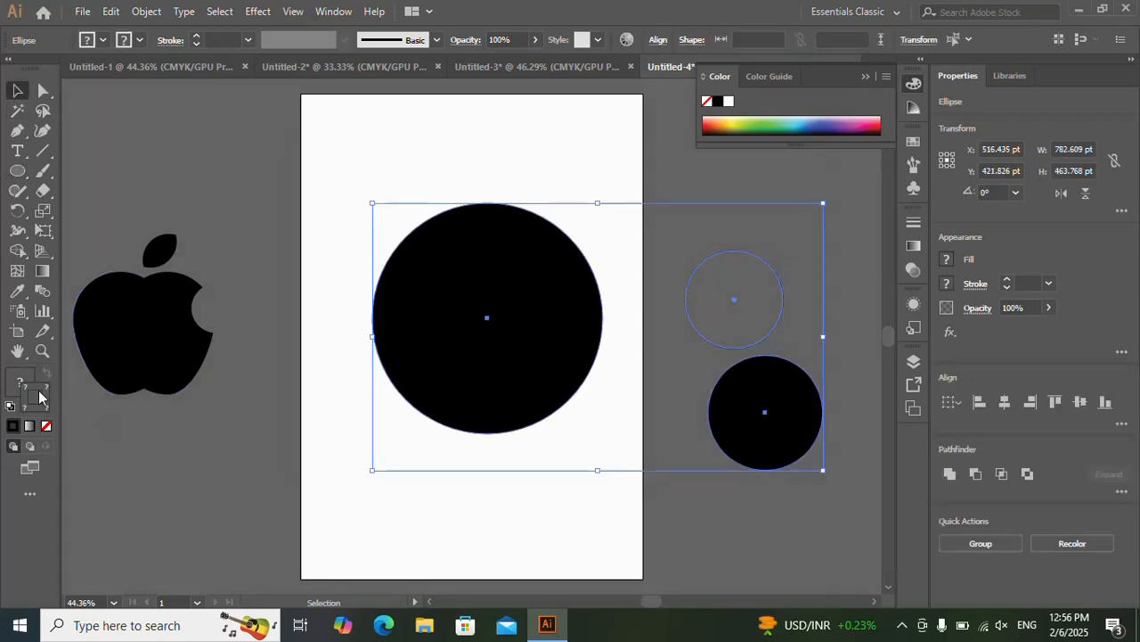
left_click(10, 405)
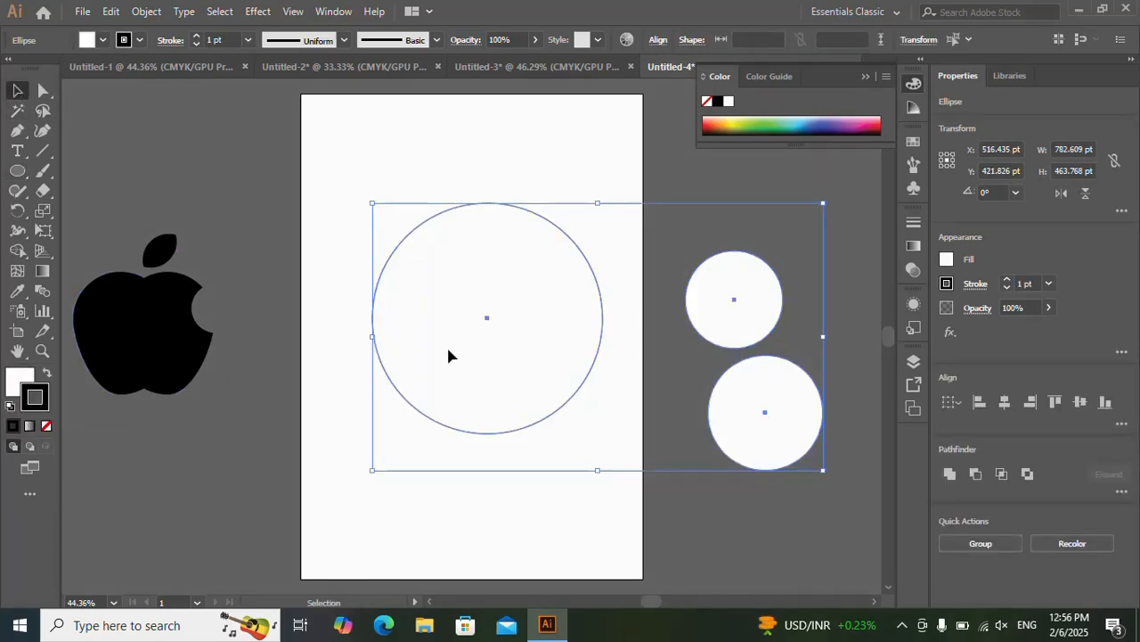
Step: Centre the three circles on each other horizontally and vertically, and move them onto the artboard
left_click(1006, 403)
left_click(1080, 402)
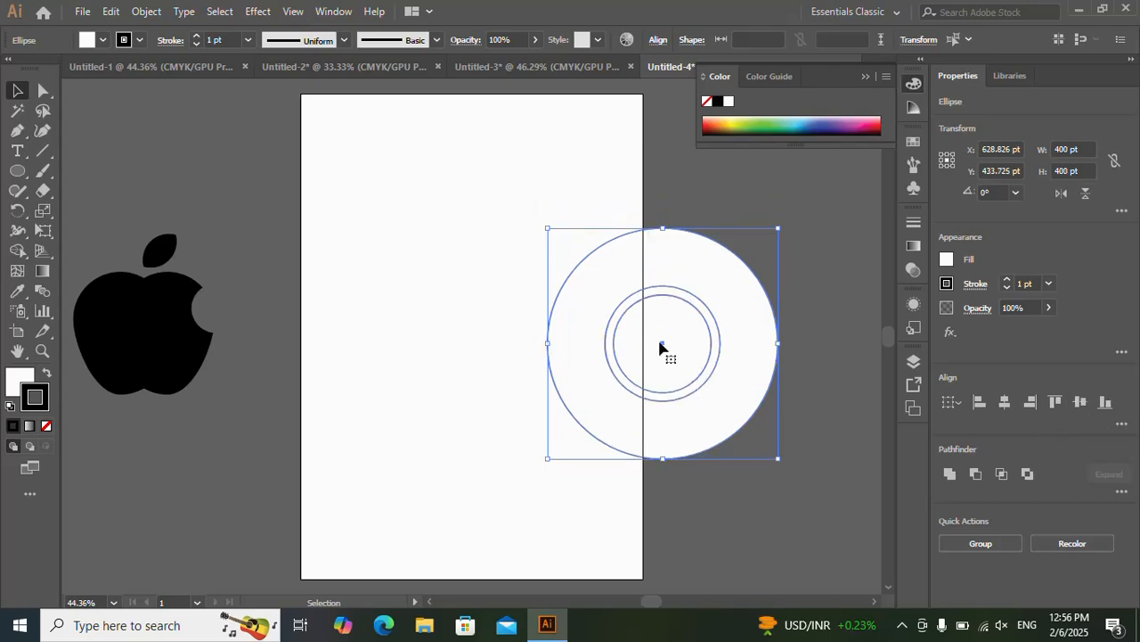
left_click_drag(661, 345, 489, 323)
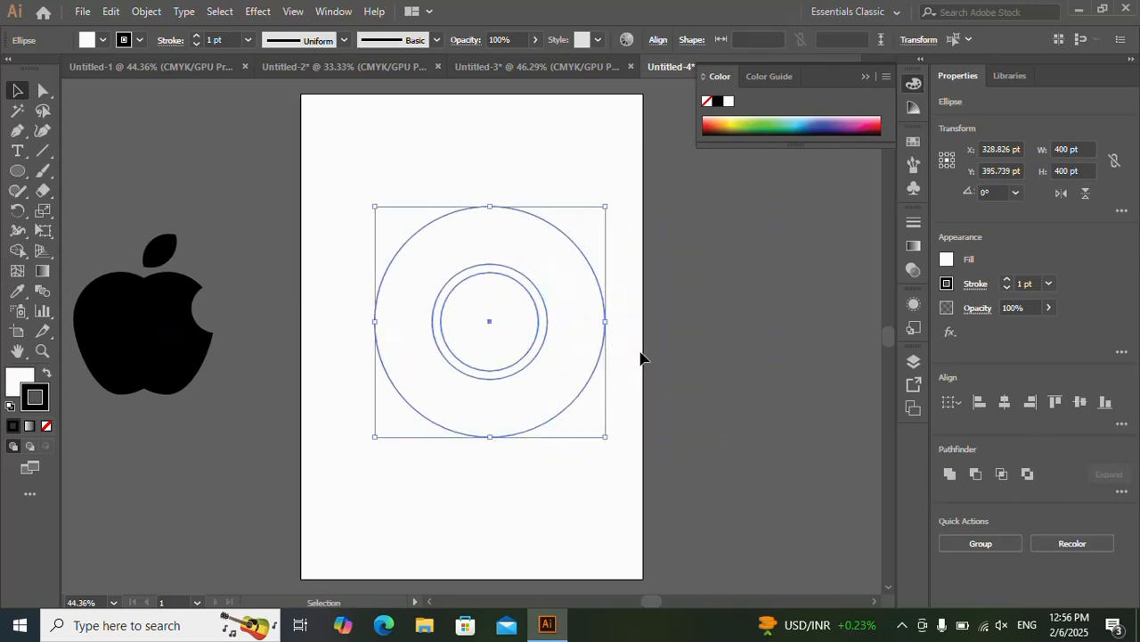
left_click(641, 357)
Step: Draw a horizontal line about 180 pt long from the top of the 200 pt circle to the outer circle's right edge
left_click(43, 151)
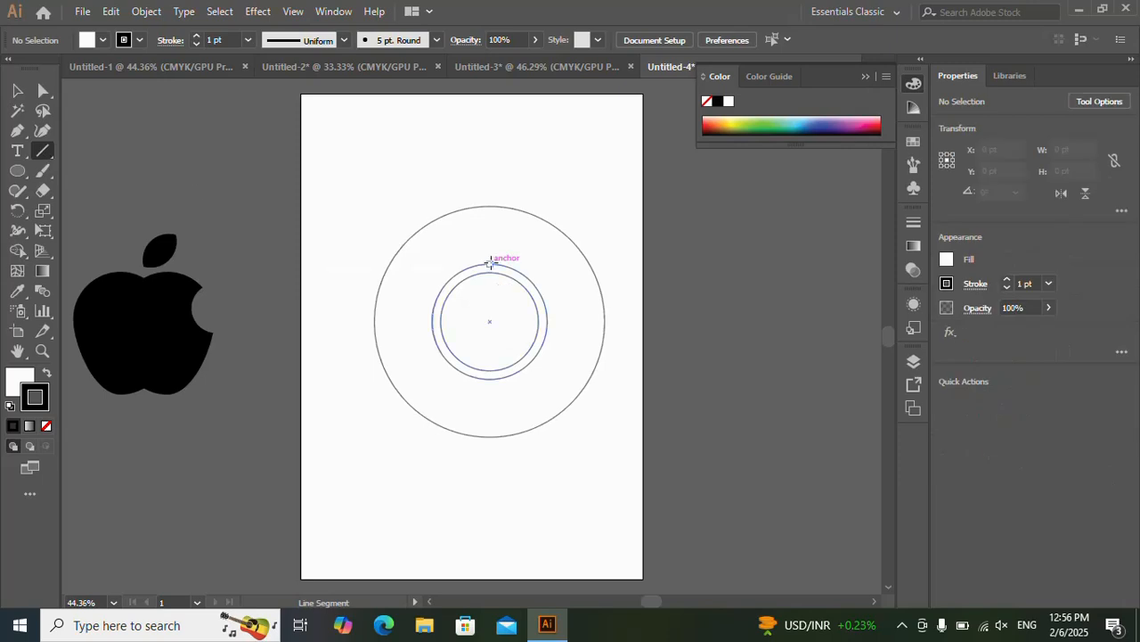
left_click_drag(491, 264, 594, 264)
key("v")
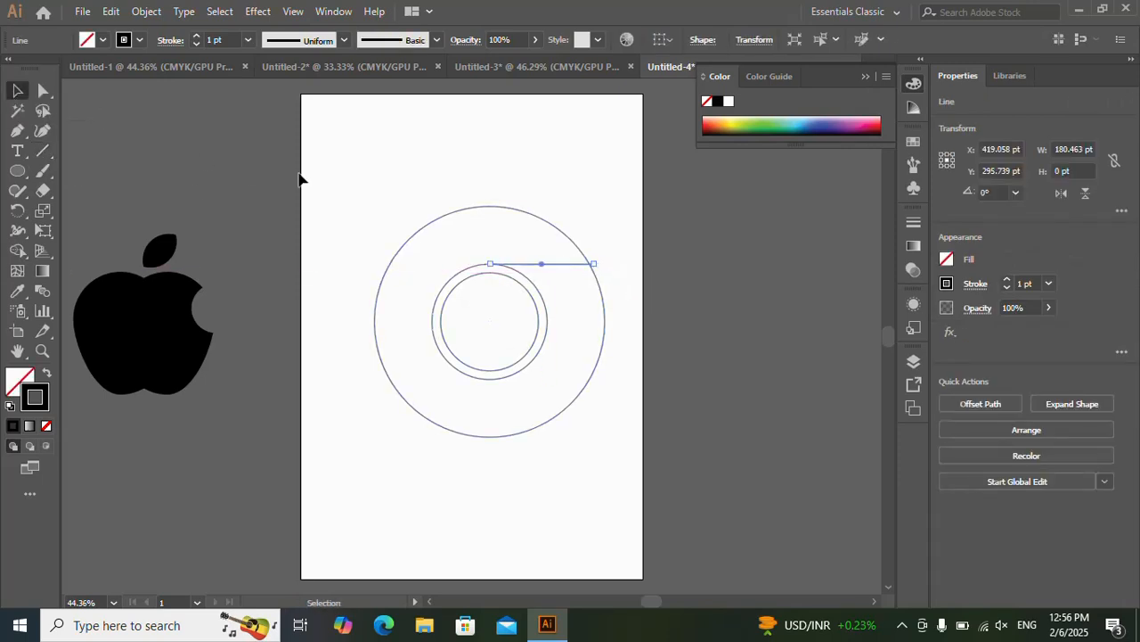
Step: Rotate a copy of the circles and line by 120° around their common centre and repeat it once
left_click_drag(306, 174, 557, 429)
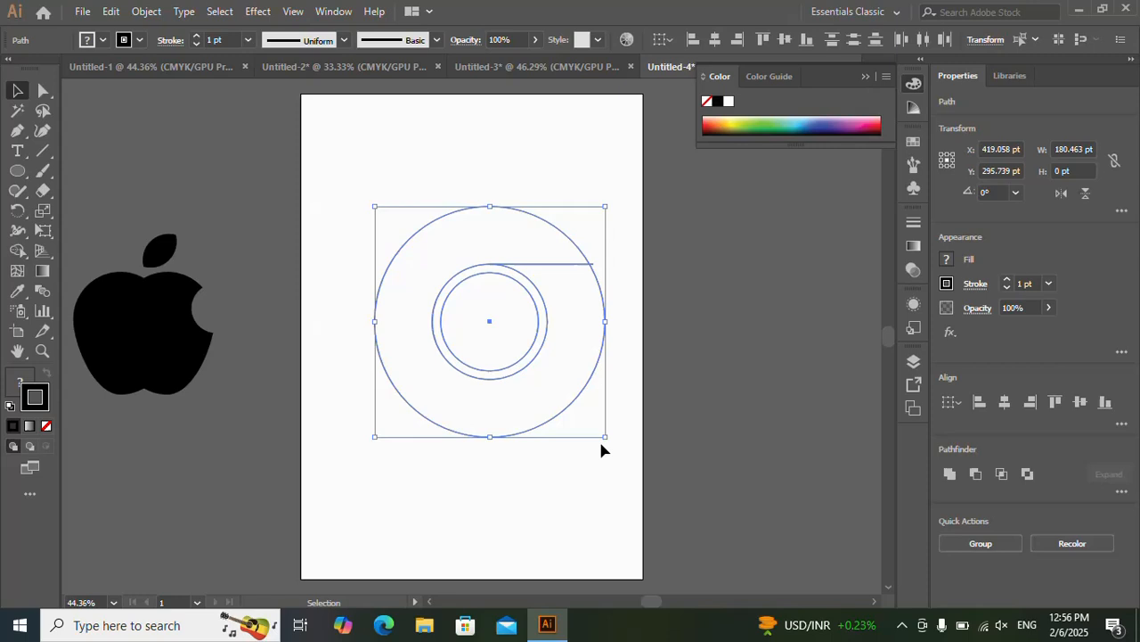
left_click(19, 214)
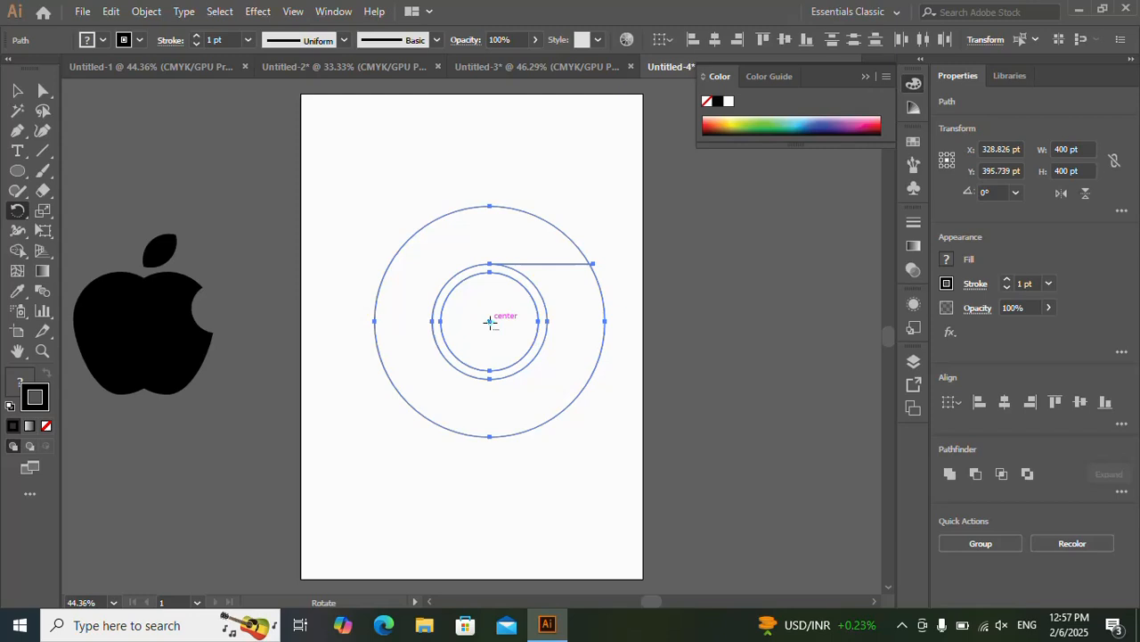
left_click(490, 322, "alt")
left_click(496, 374)
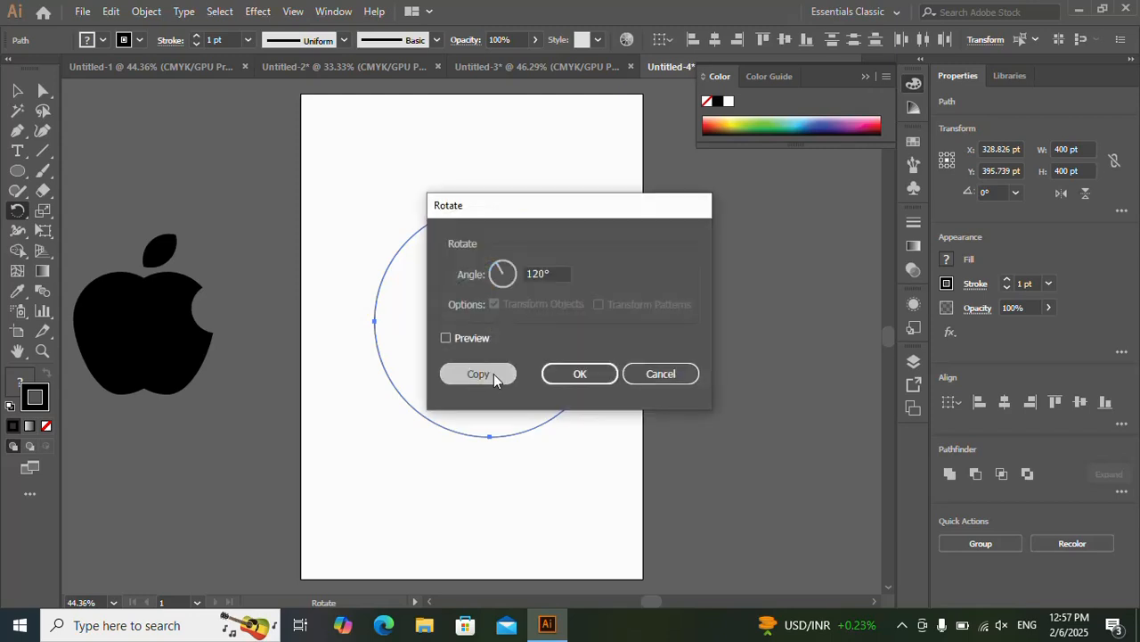
key("ctrl+d")
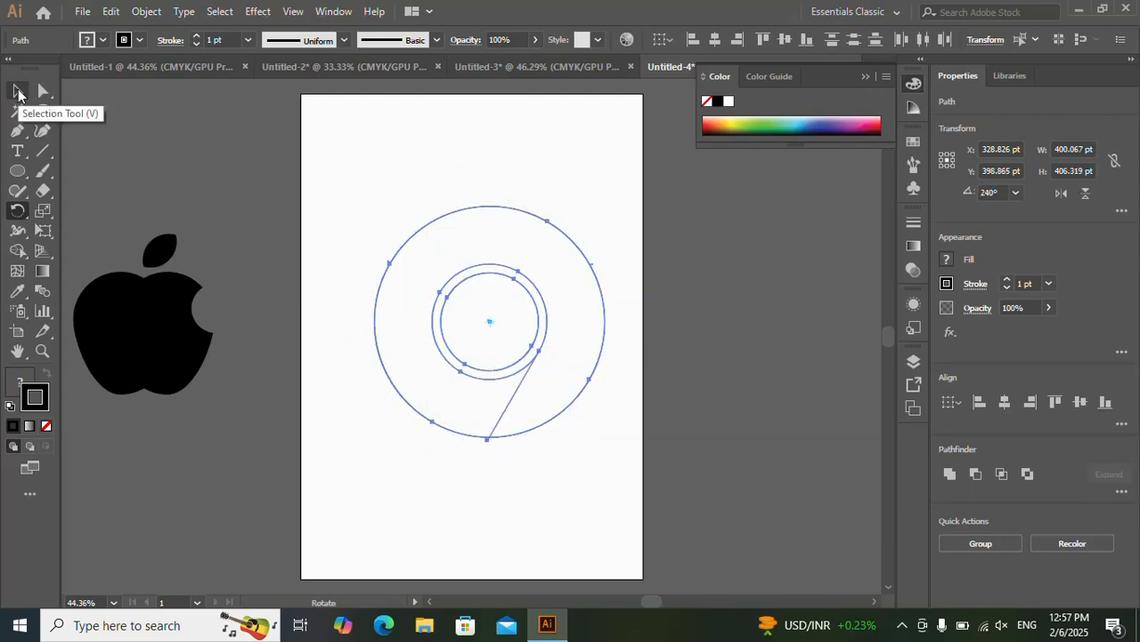
Step: Divide all the circles and lines into separate pieces using the Pathfinder Divide operation
left_click(18, 90)
left_click_drag(342, 196, 668, 418)
left_click(1122, 492)
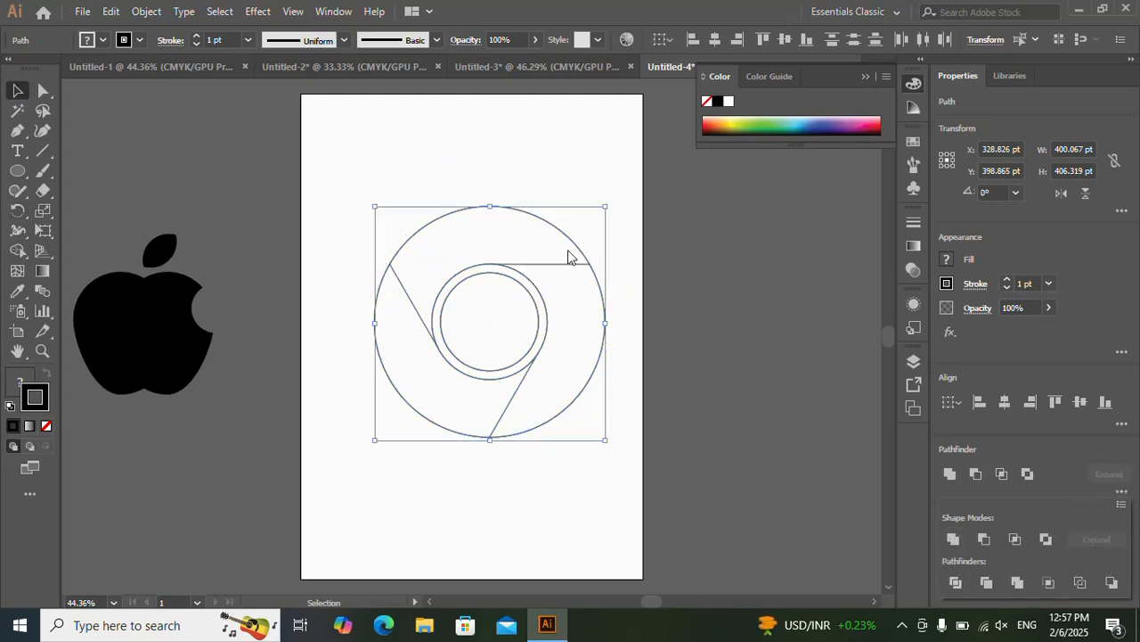
left_click(458, 164)
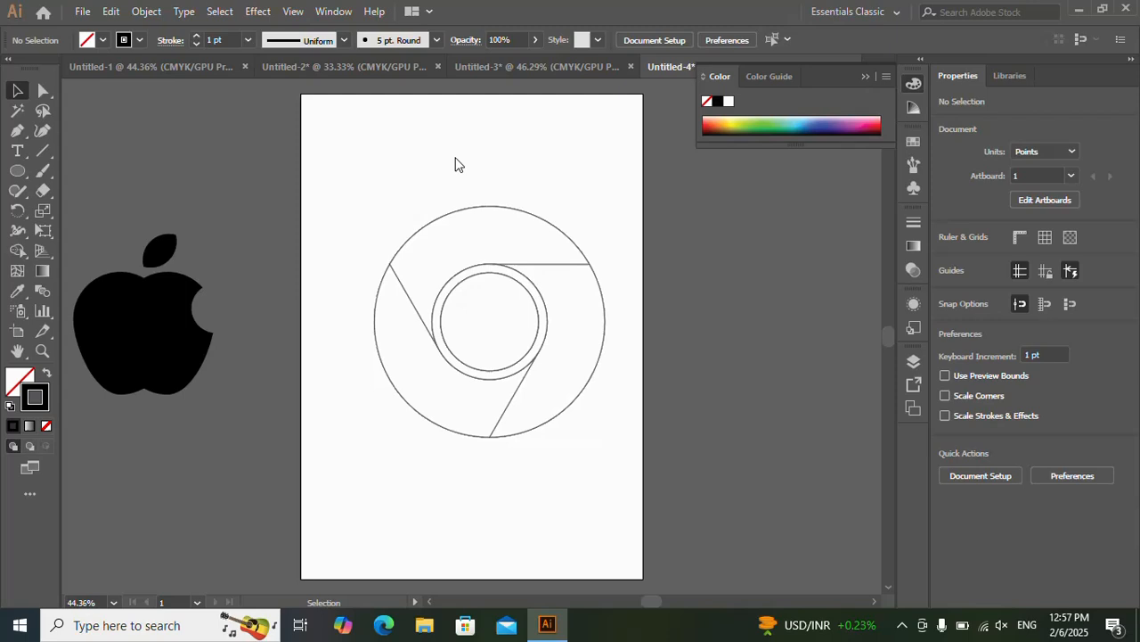
Step: Ungroup the divided logo pieces so each section can be selected individually
left_click(432, 229)
left_click(437, 239)
left_click_drag(381, 178, 667, 497)
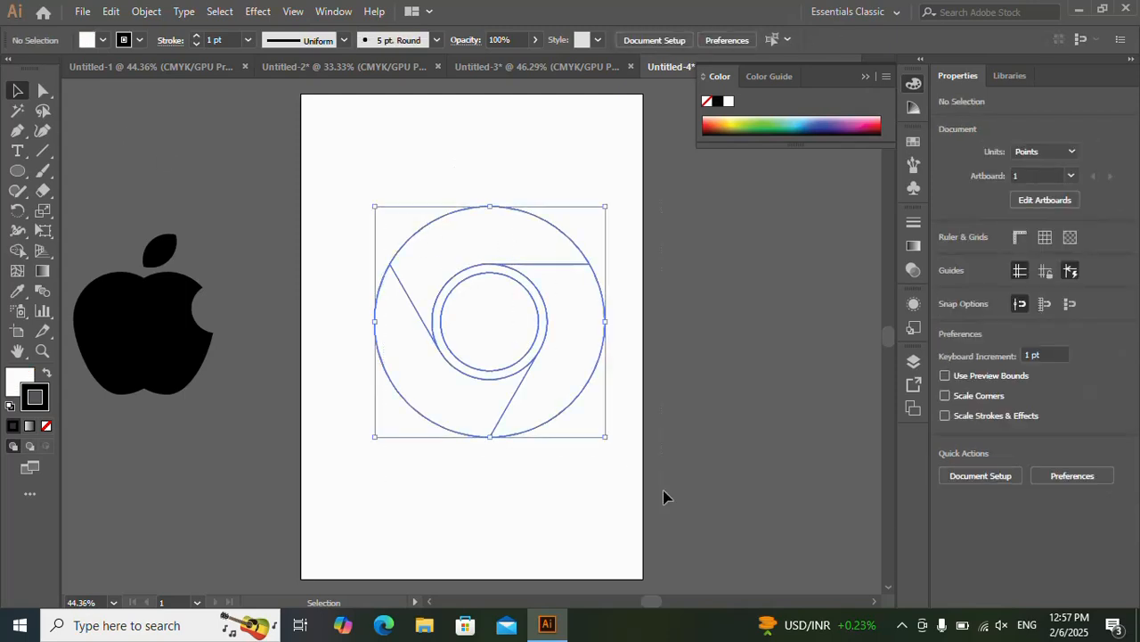
right_click(523, 339)
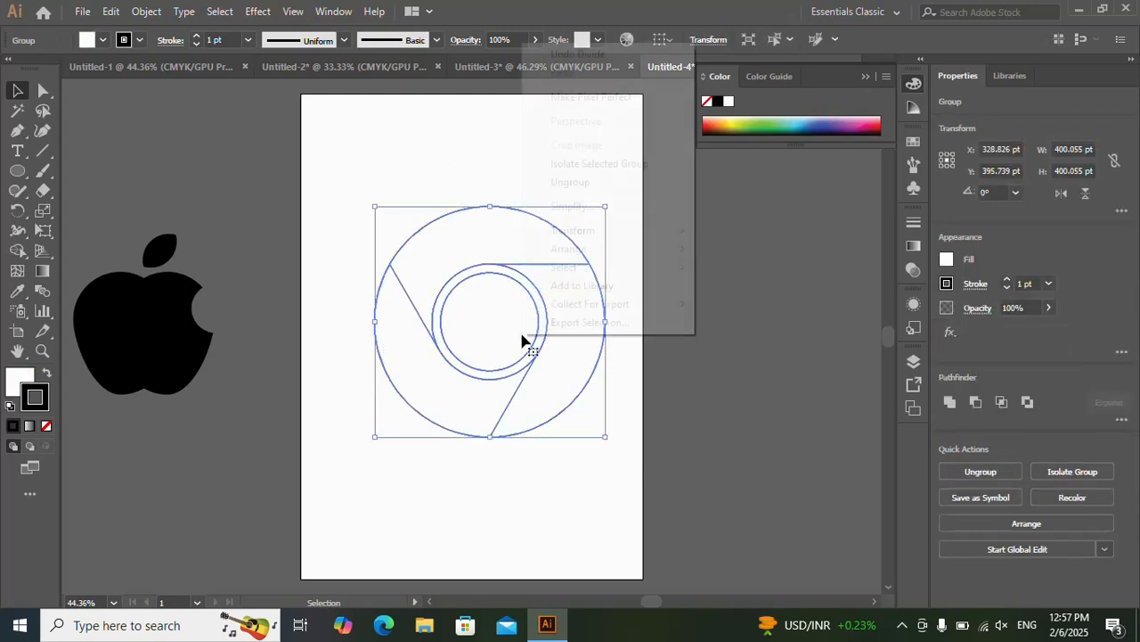
left_click(578, 185)
left_click(520, 222)
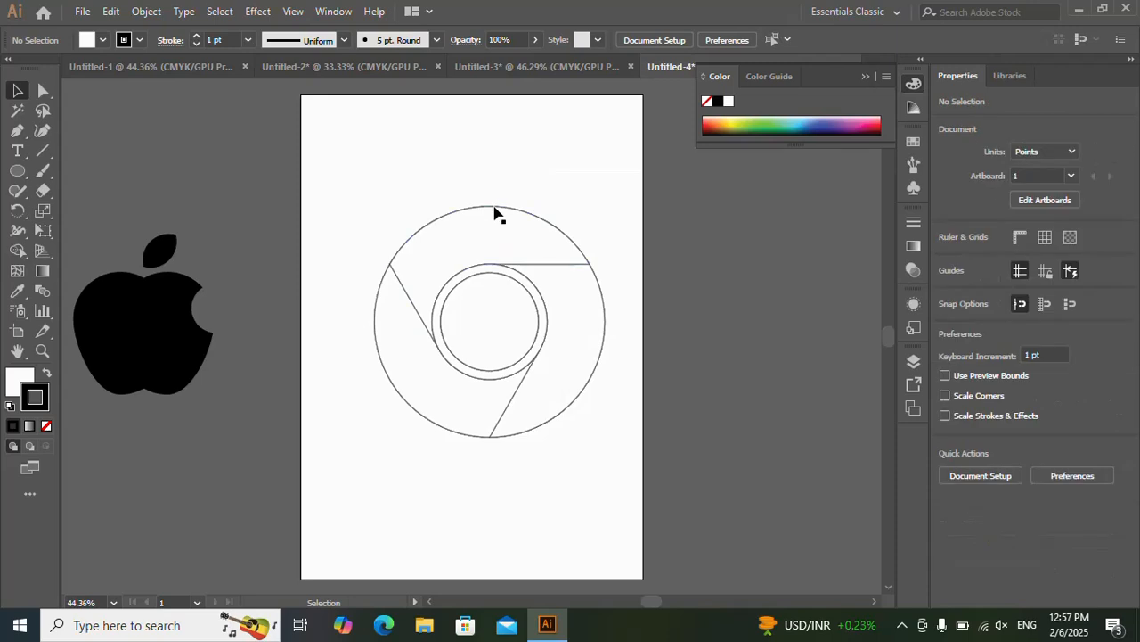
Step: Fill the upper section of the logo ring with the orange swatch
left_click(495, 210)
left_click(946, 258)
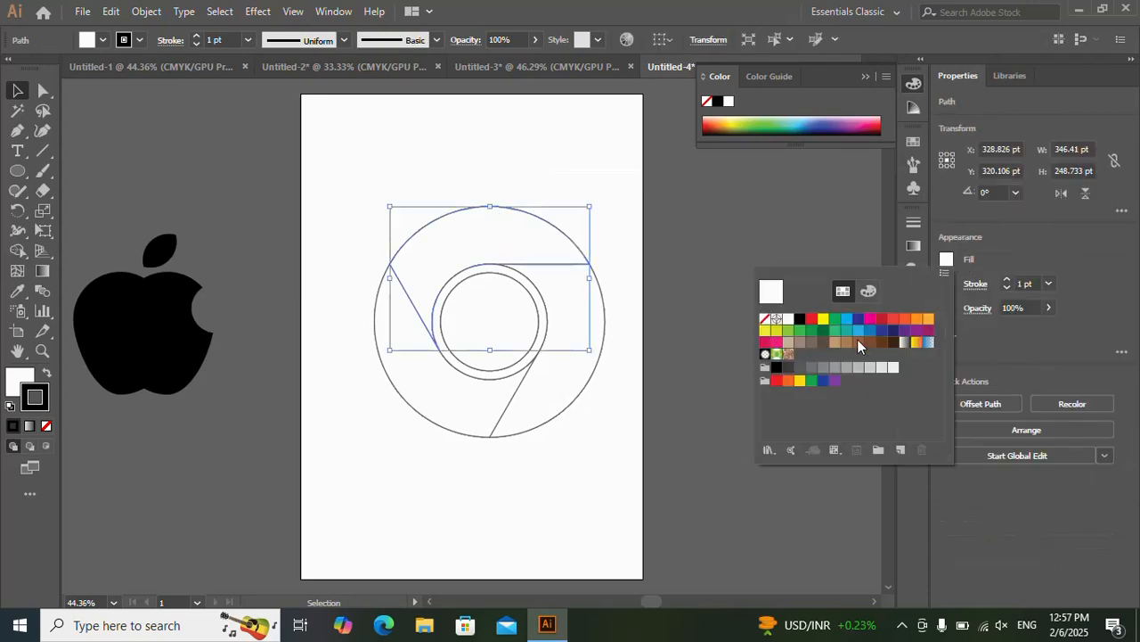
left_click(788, 380)
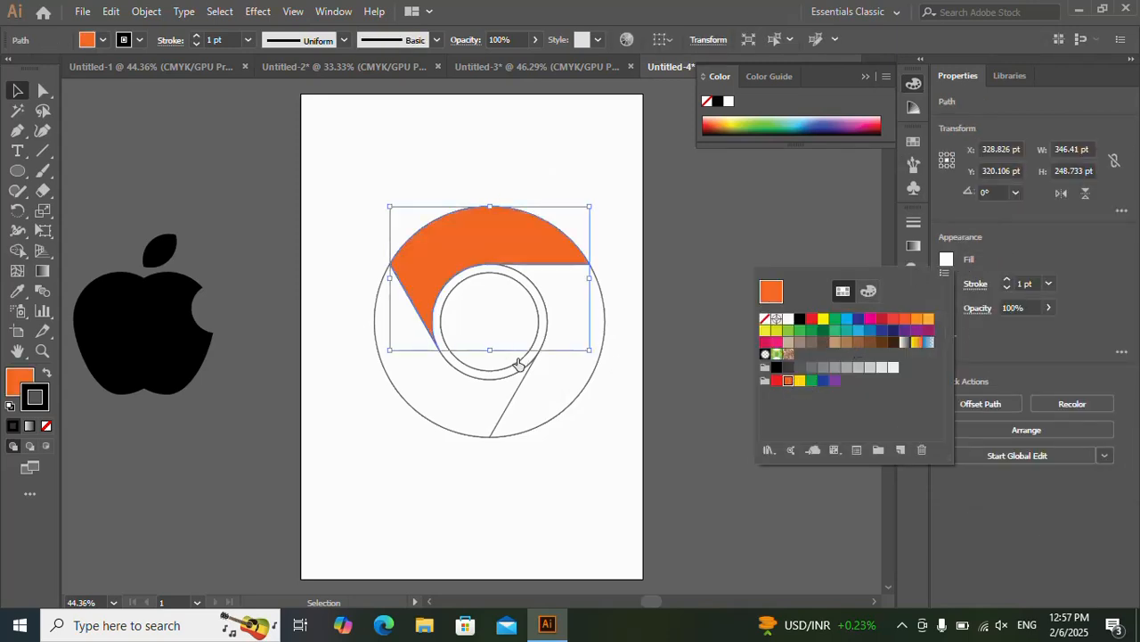
Step: Fill the right section of the logo ring with the yellow swatch and the lower-left section with the green swatch
left_click(571, 409)
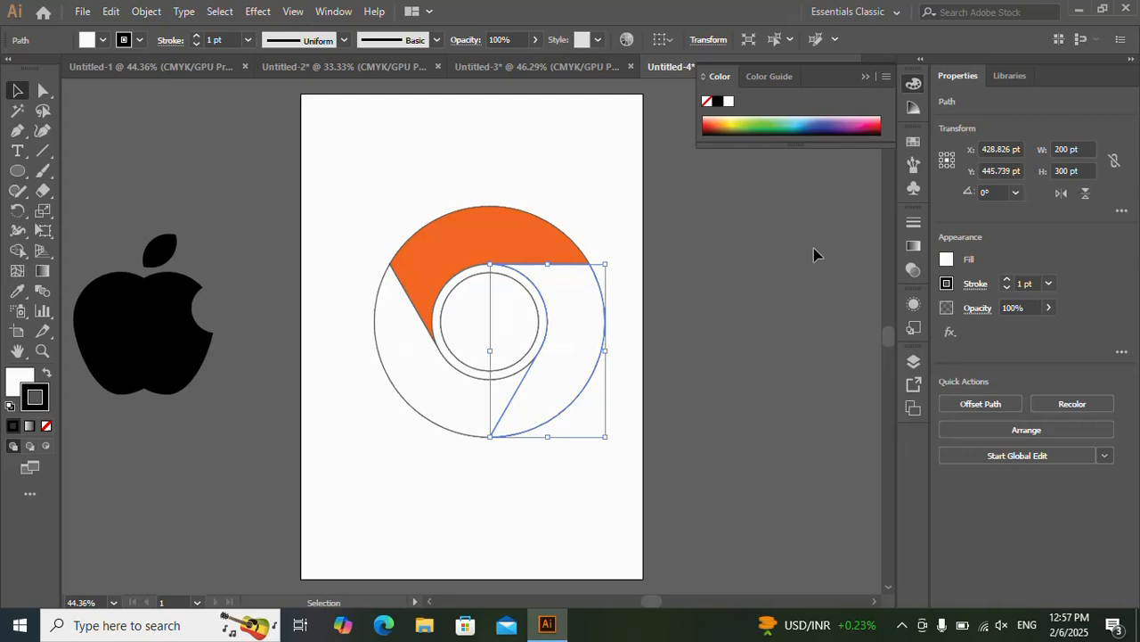
left_click(946, 258)
left_click(799, 381)
left_click(389, 381)
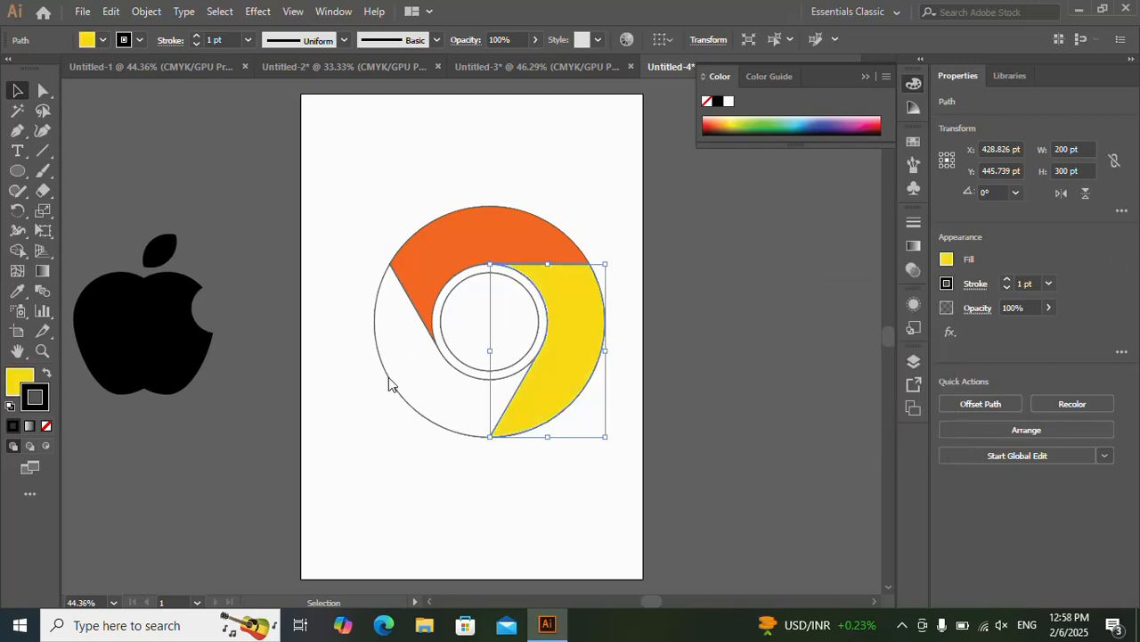
left_click(389, 380)
left_click(946, 259)
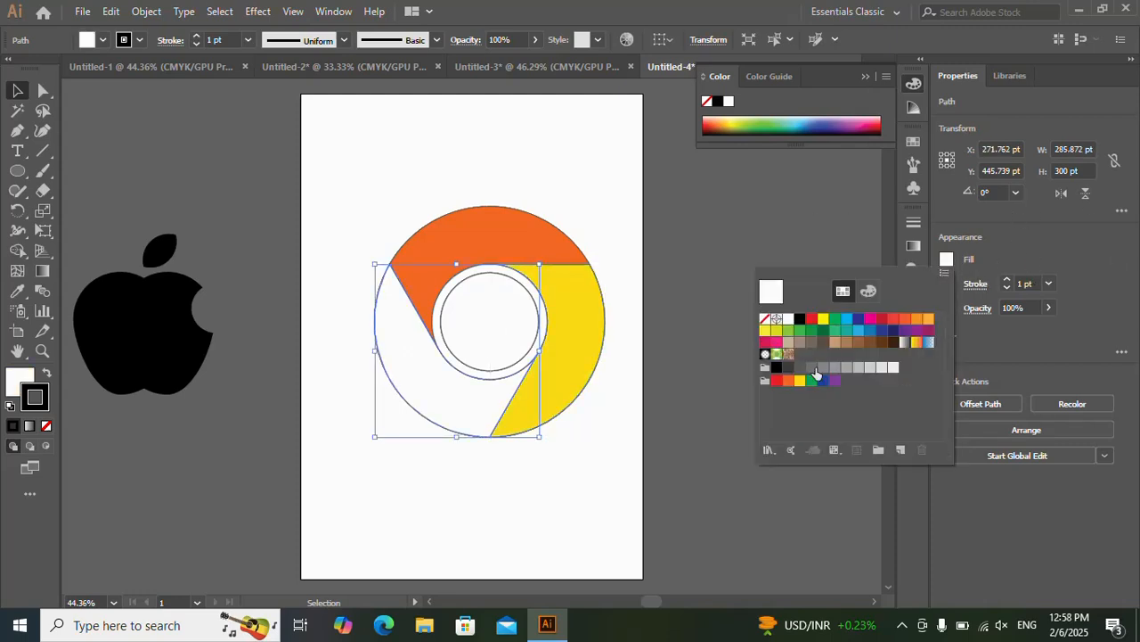
left_click(812, 380)
Step: Fill the innermost circle of the logo with the dark blue swatch
left_click(484, 276)
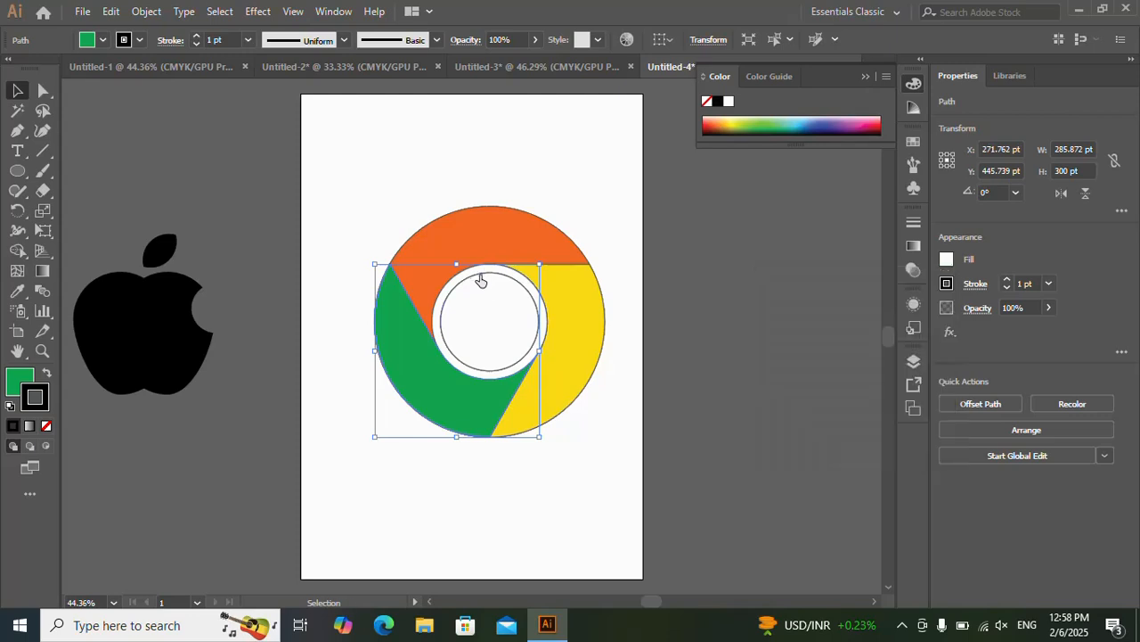
left_click(693, 285)
left_click(466, 288)
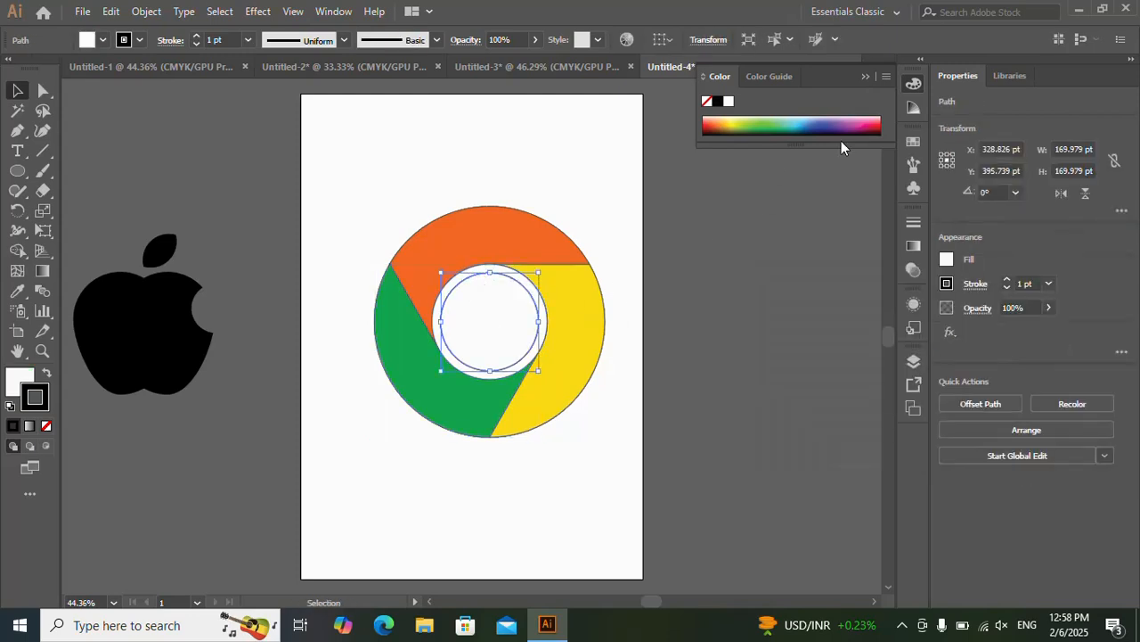
left_click(946, 259)
left_click(823, 380)
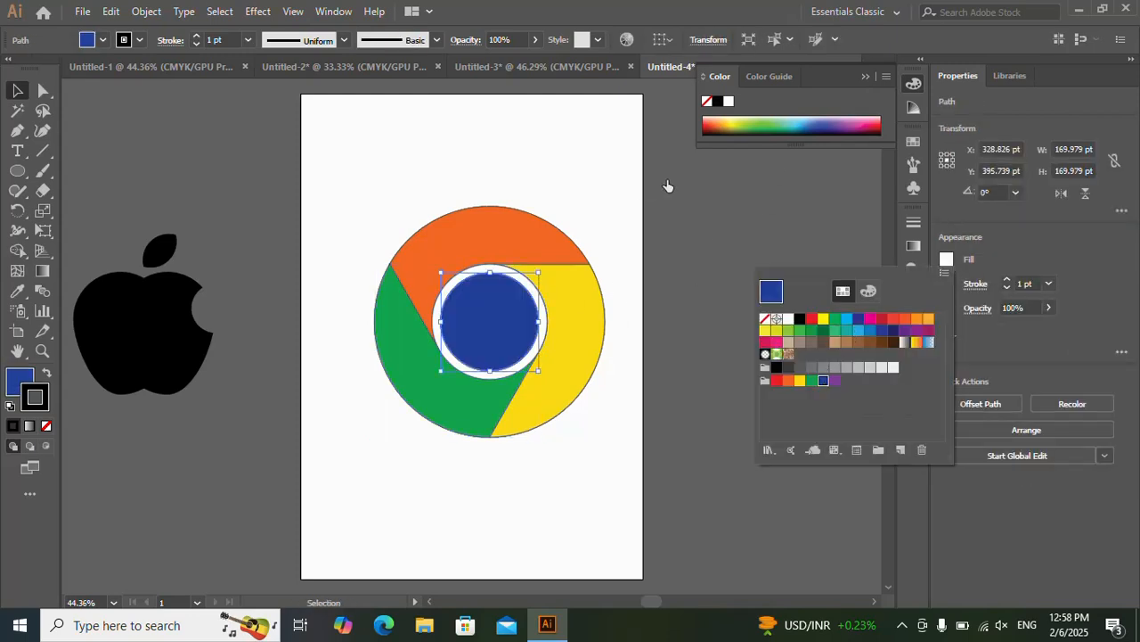
Step: Remove the stroke from all pieces of the Chrome logo
left_click_drag(245, 123, 670, 479)
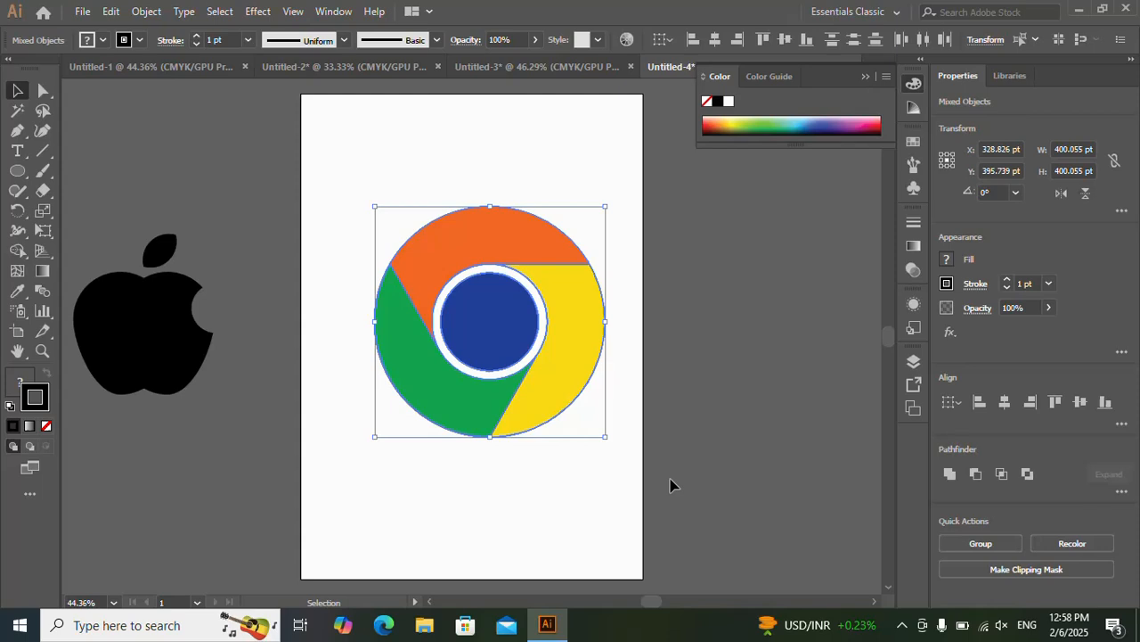
left_click(47, 425)
left_click(285, 426)
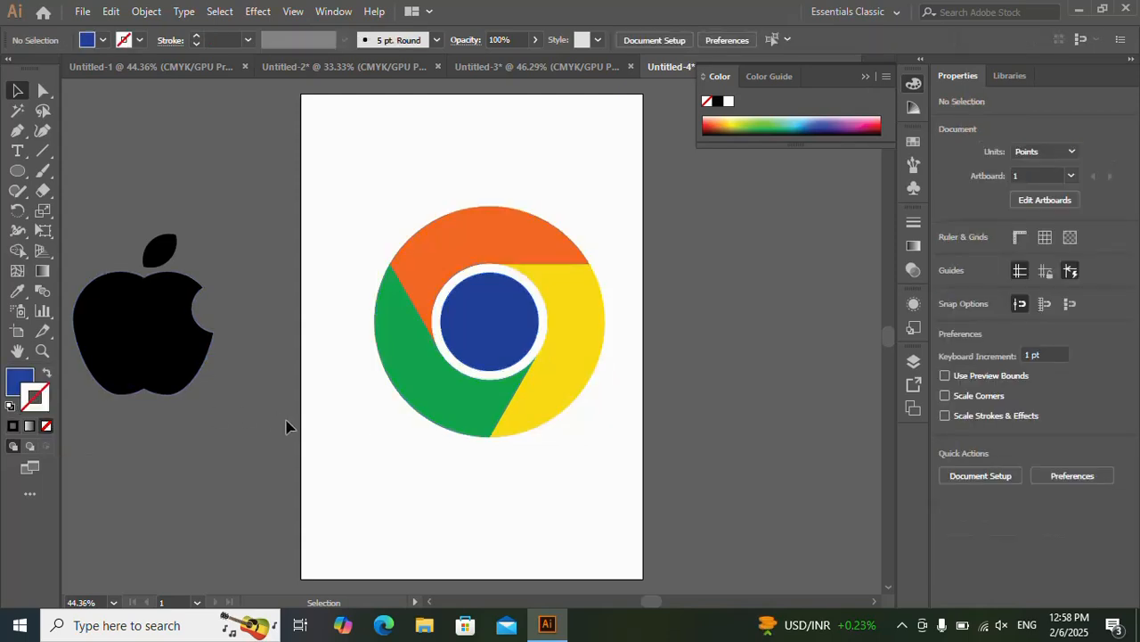
Step: Group all pieces of the Chrome logo into one object
left_click_drag(315, 214, 644, 458)
key("a")
key("ctrl+g")
key("v")
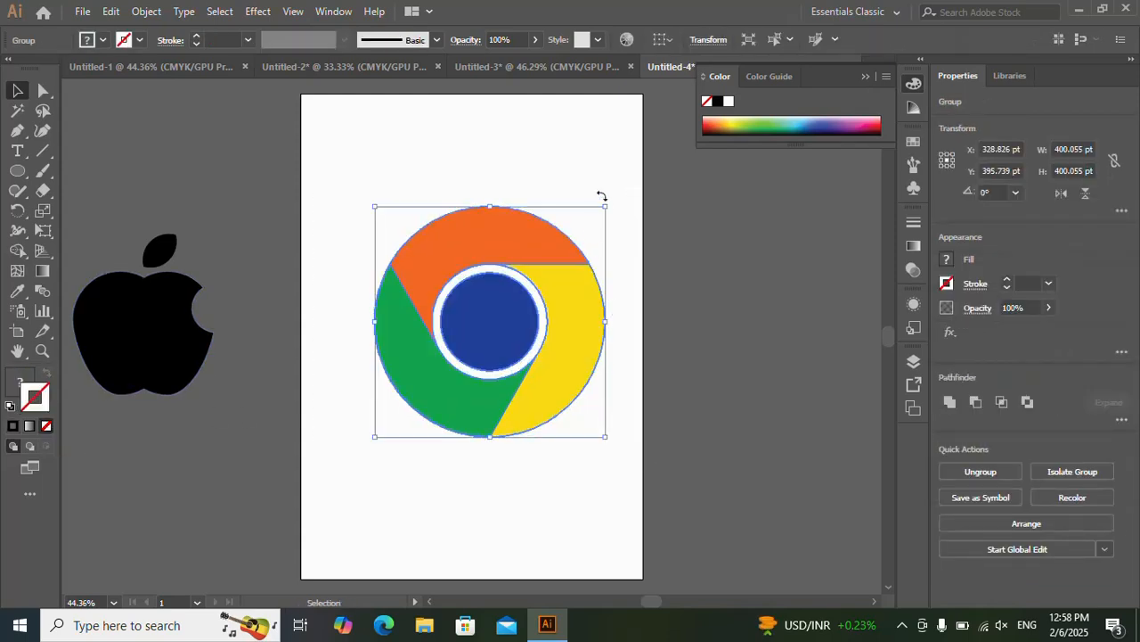
Step: Scale the Chrome logo down proportionally to about 286 pt wide and arrange it side by side with the Apple logo
left_click_drag(602, 203, 540, 272)
left_click_drag(460, 357, 499, 316)
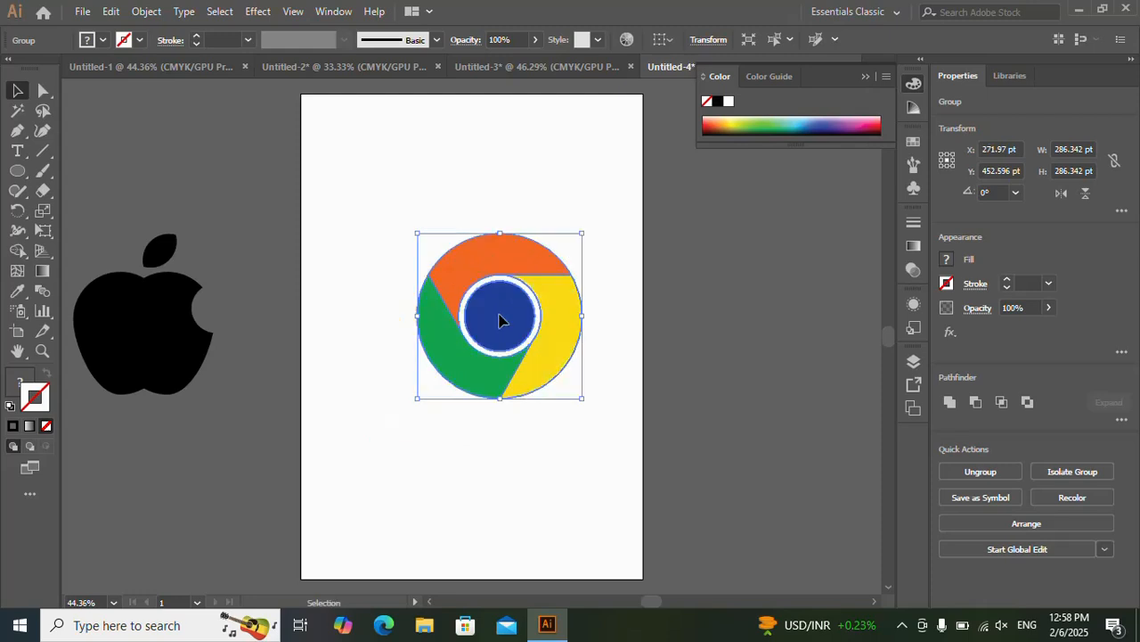
left_click(135, 290)
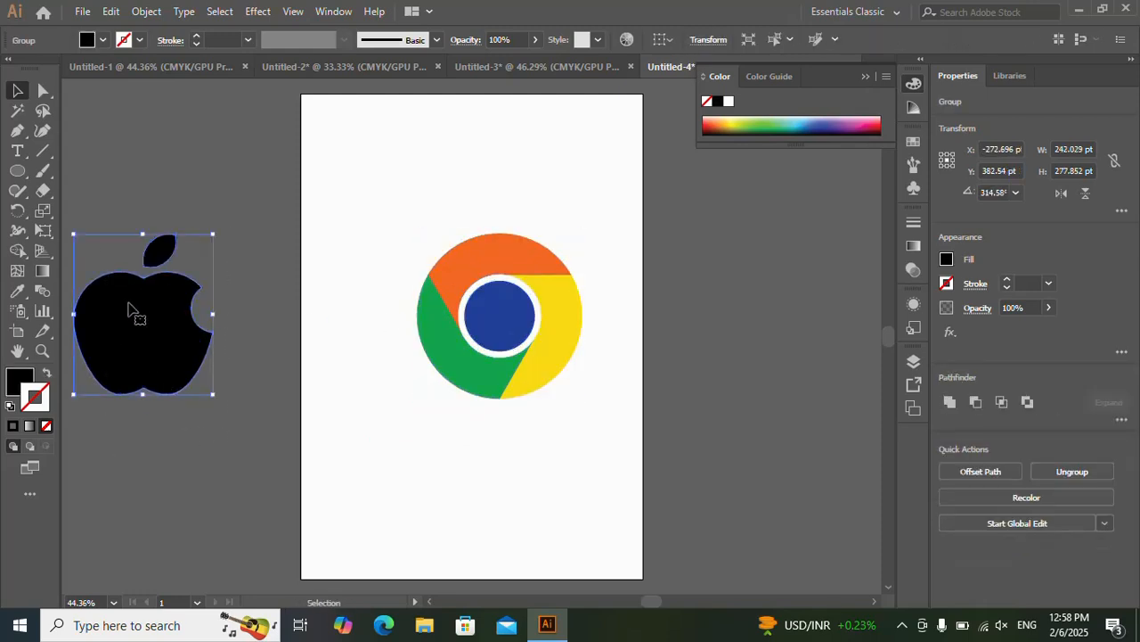
left_click_drag(151, 329, 346, 319)
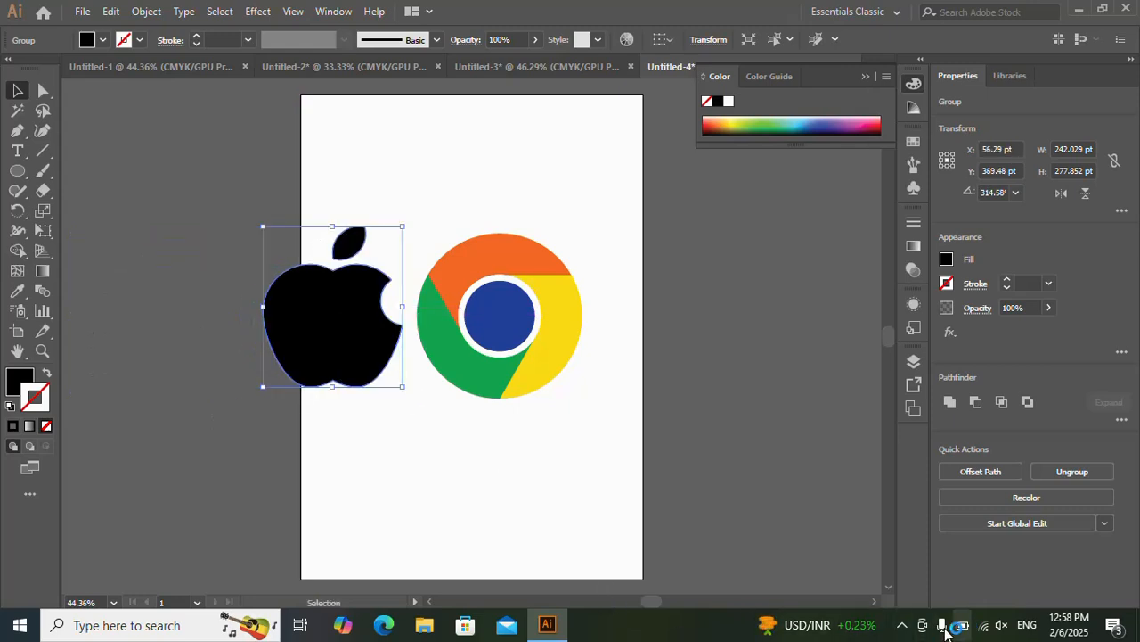